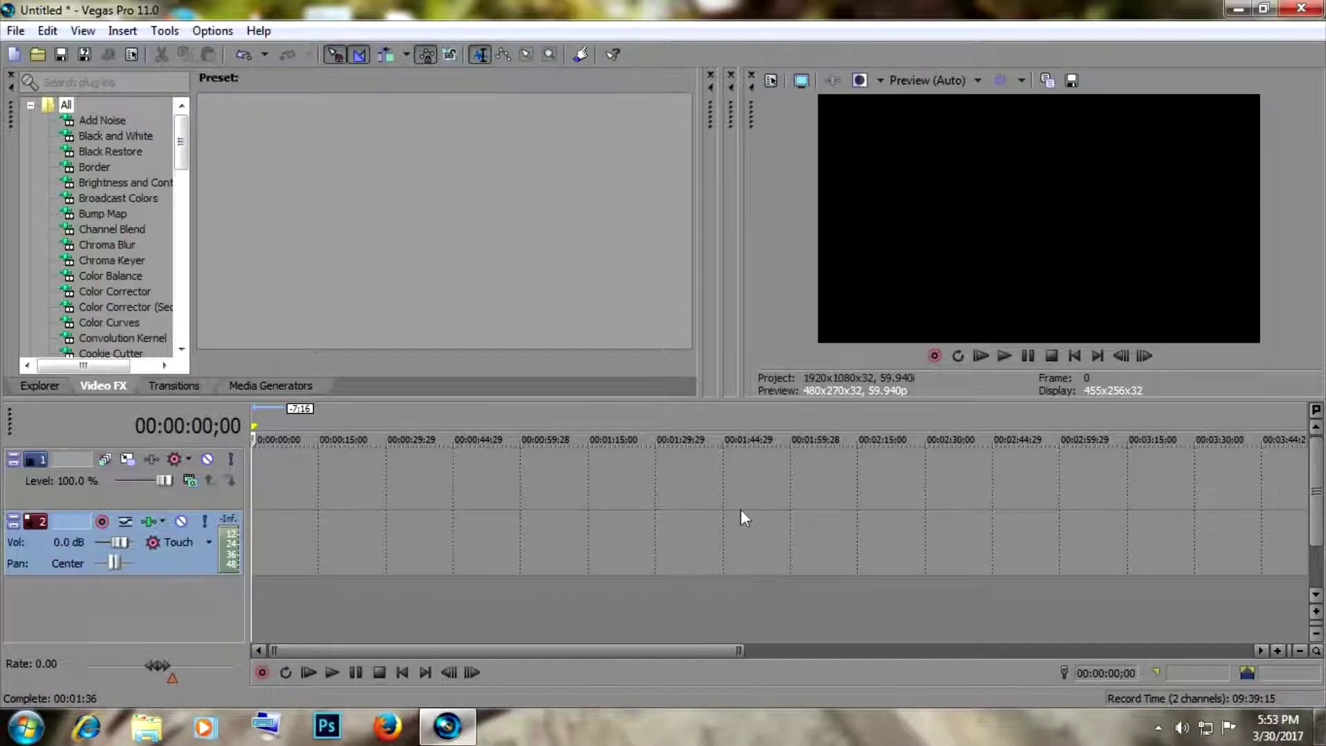
Step: Set the project to the HD 1080-60i (1920x1080) template with a 59.940 (Double NTSC) frame rate and apply the properties
click(781, 88)
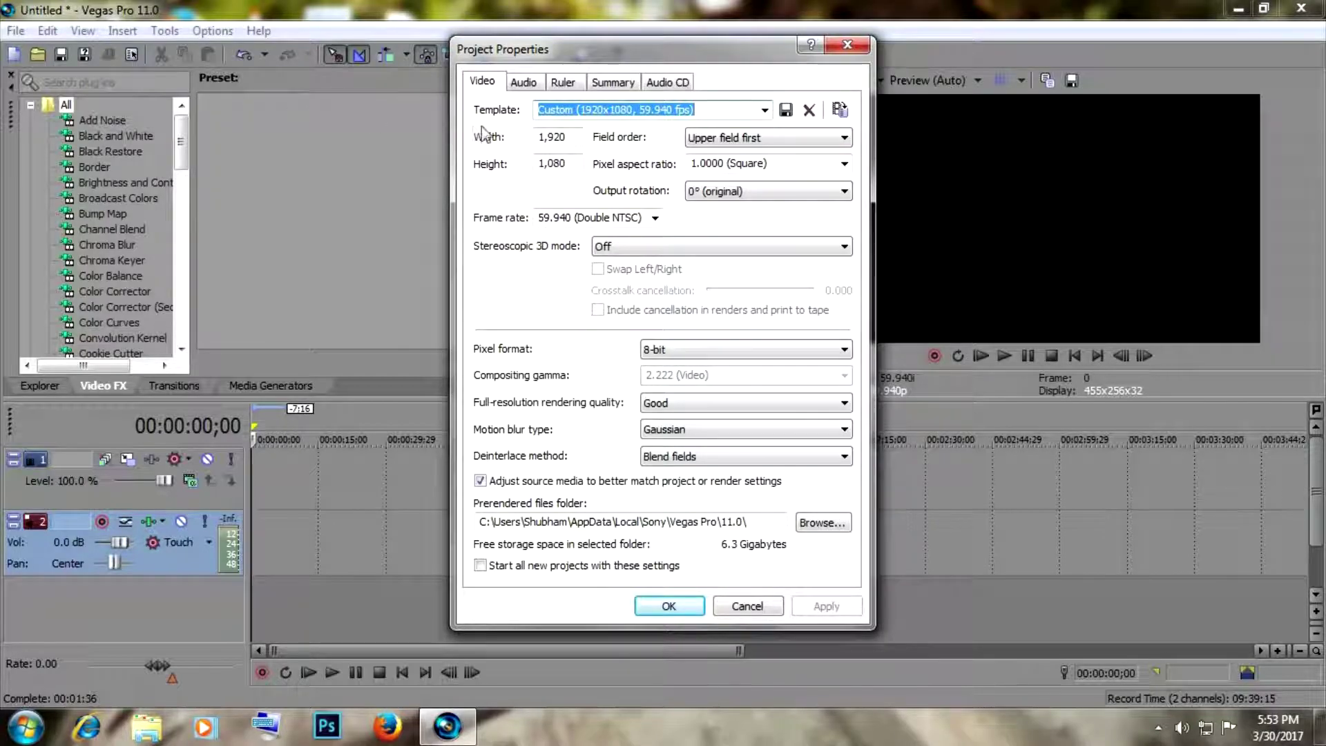
click(764, 111)
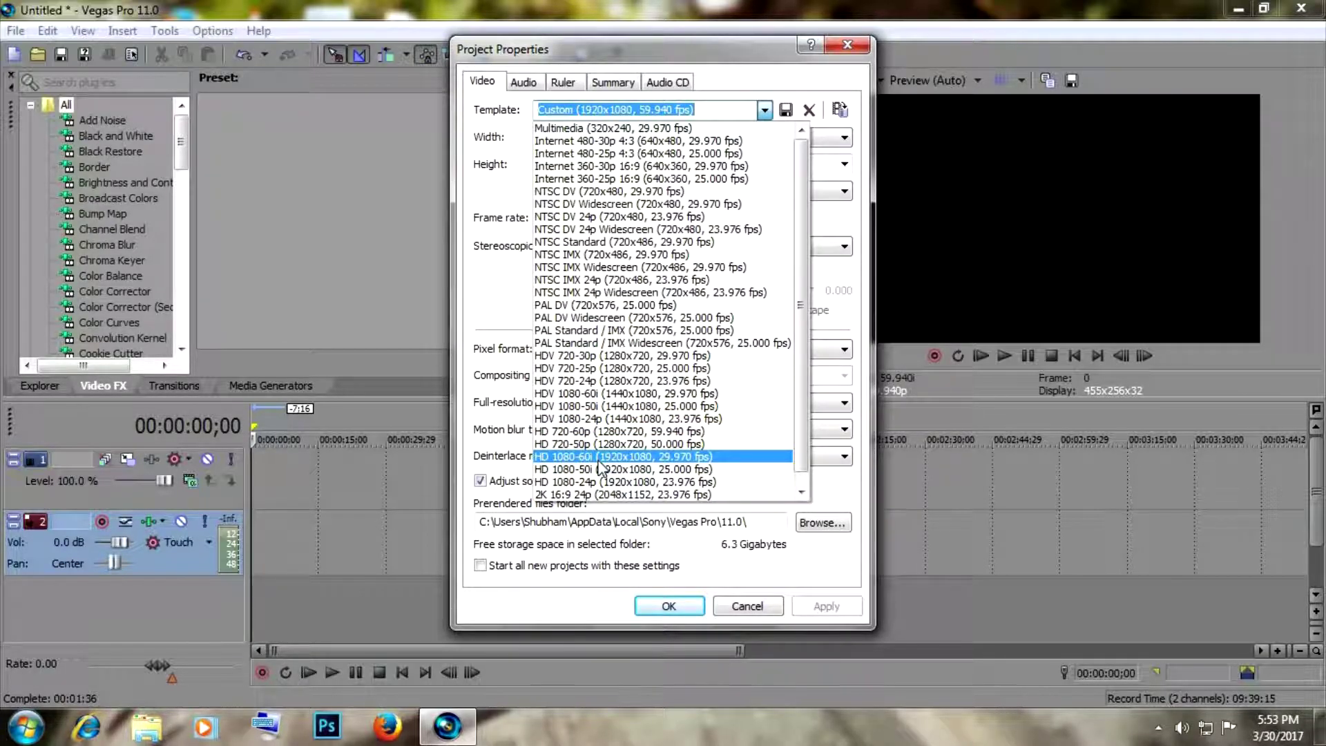
click(678, 459)
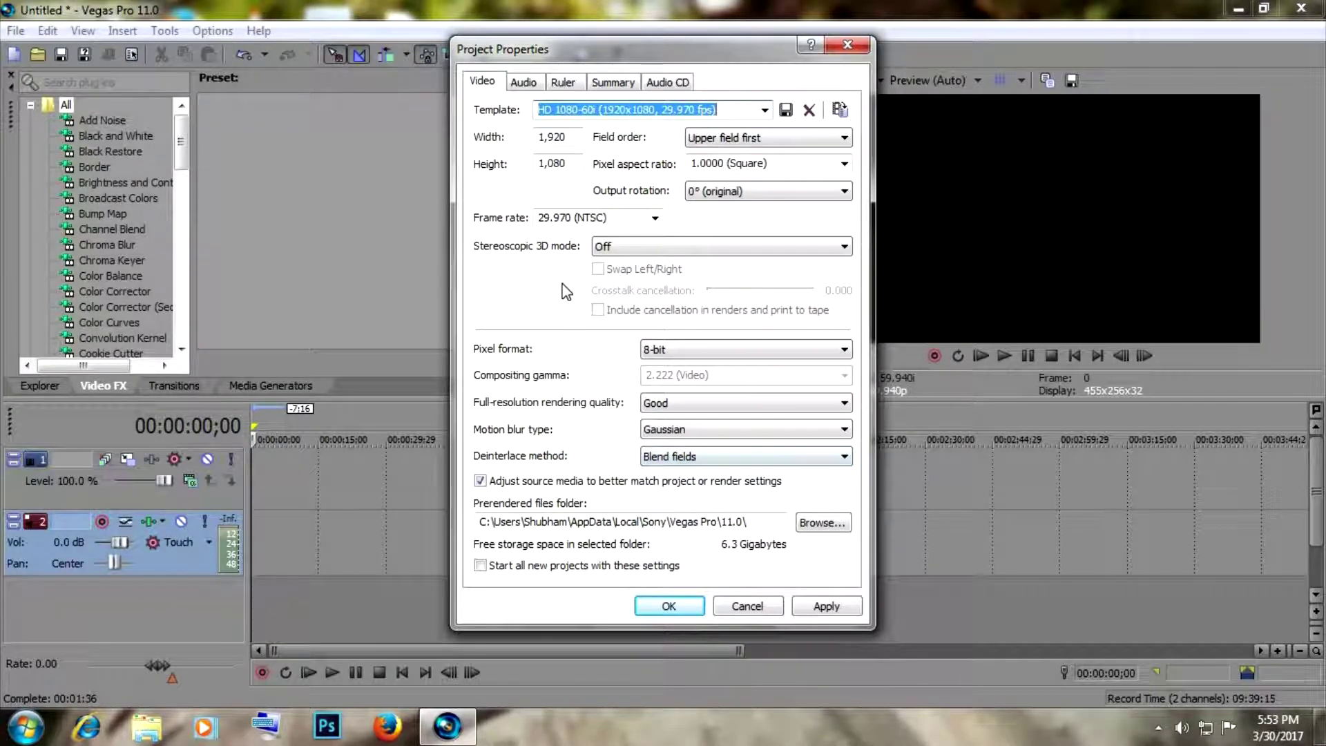
click(657, 221)
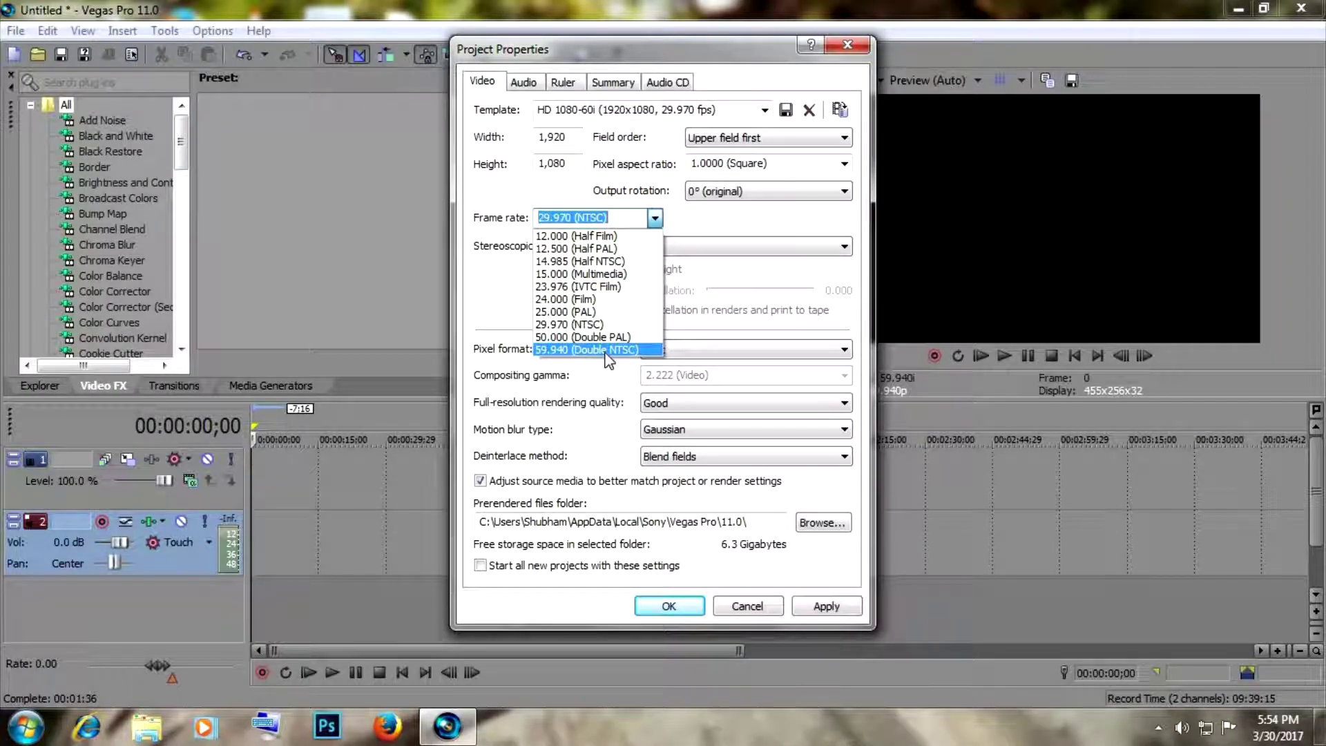
click(580, 351)
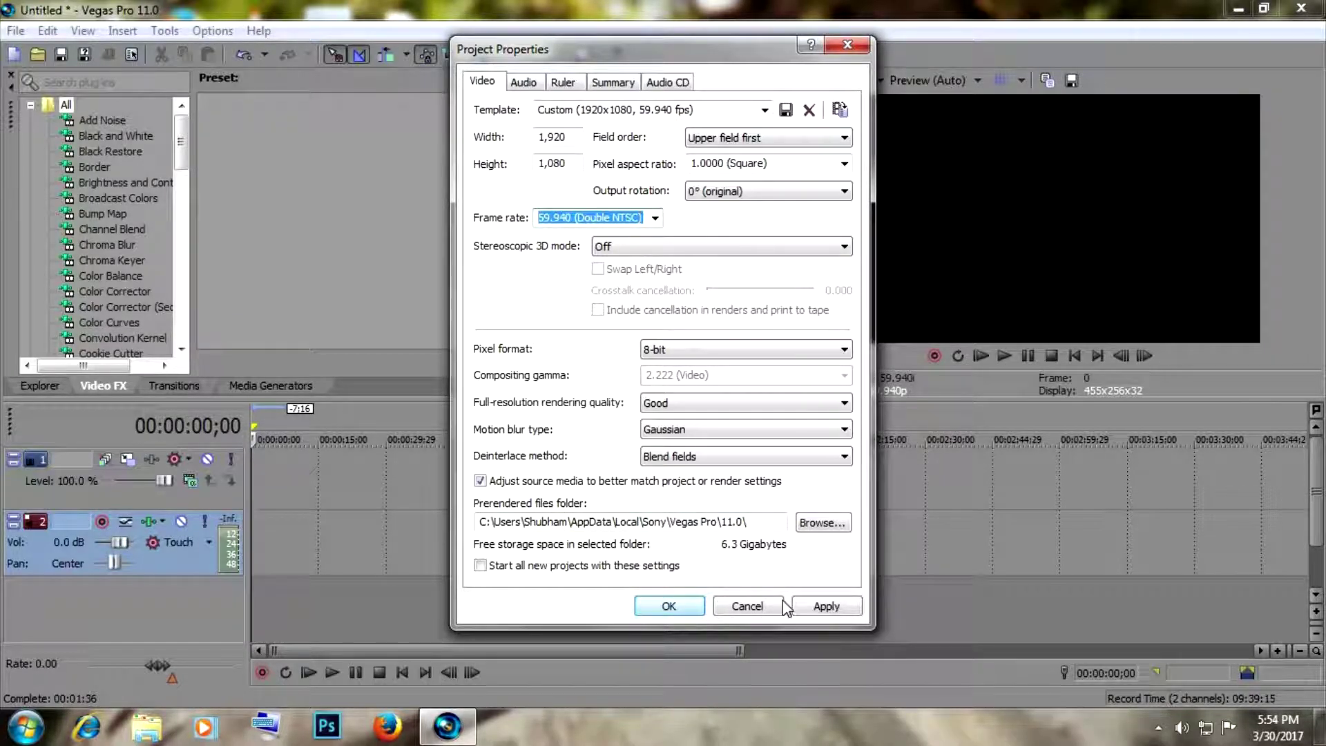
click(829, 606)
click(687, 608)
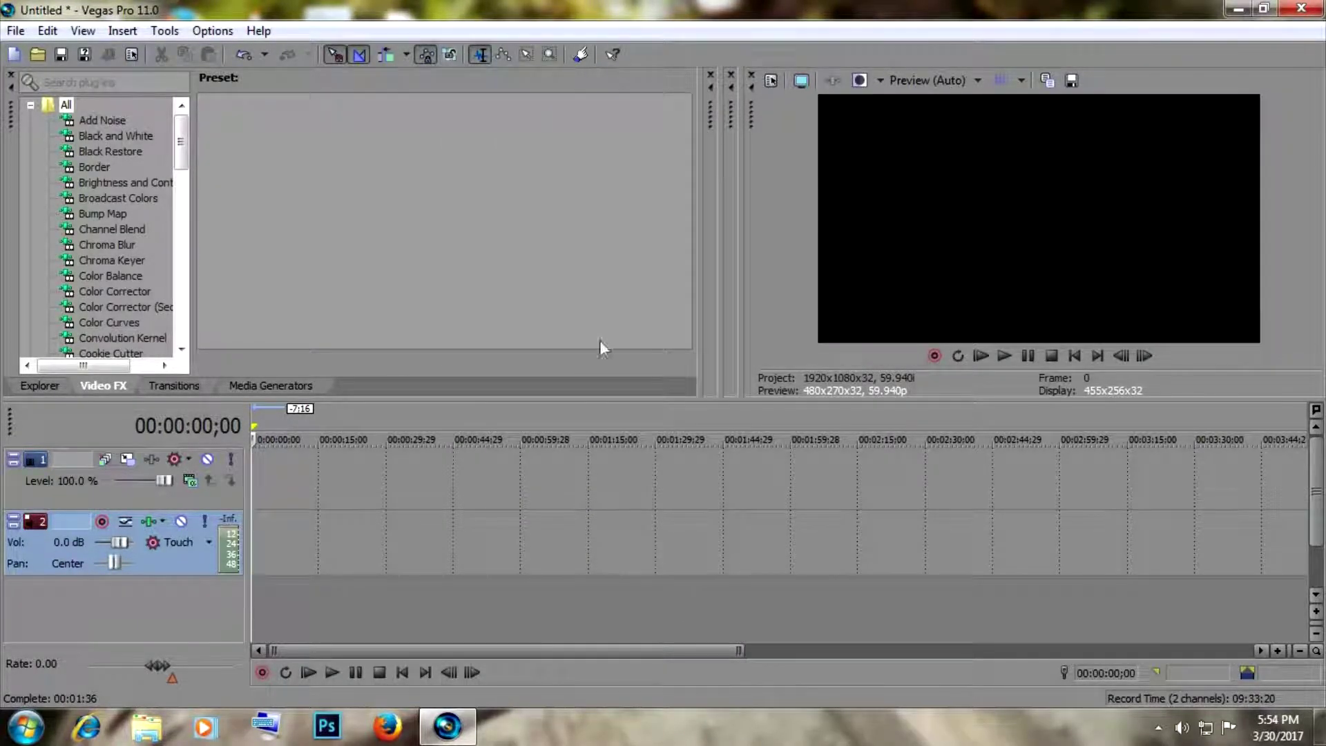
Step: Add the Taking Down O'Neil's Meth Lab video from Local Disk (E:) to the timeline start and remove everything after 00:00:05;25
click(4, 731)
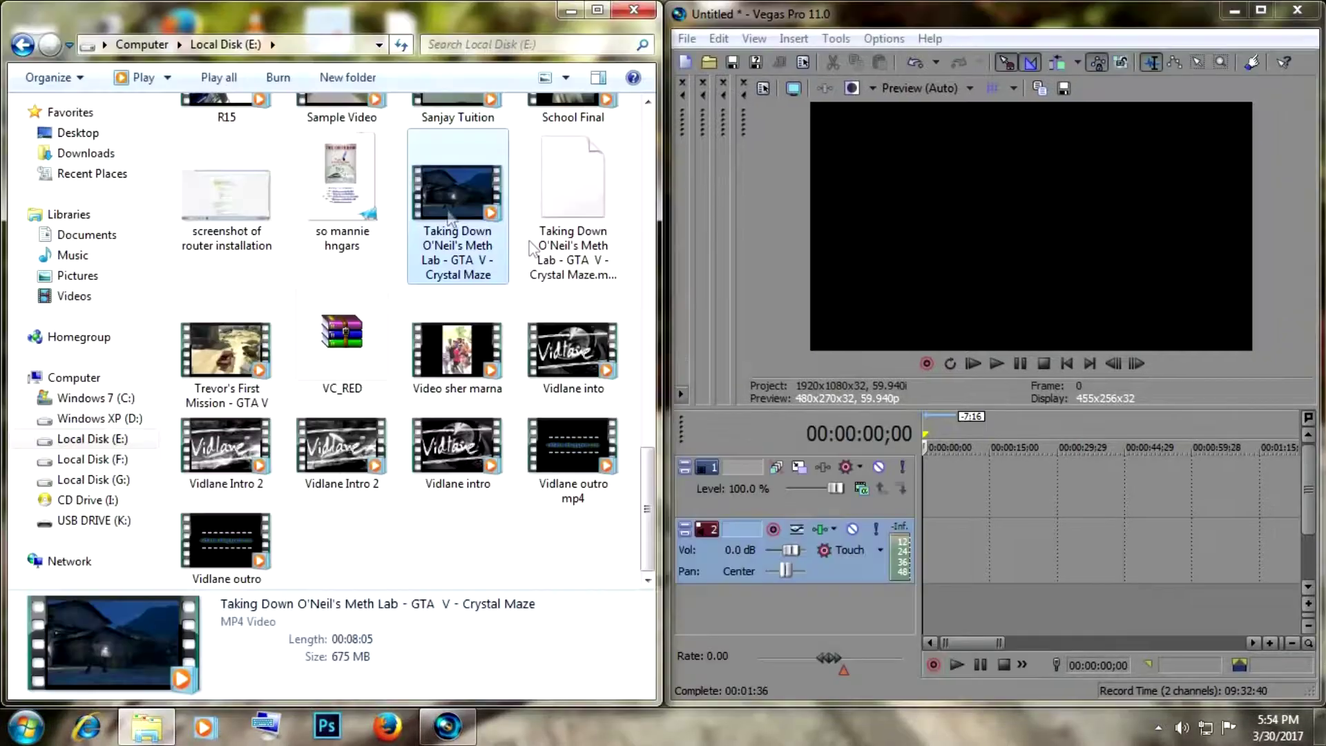
drag(458, 193, 929, 478)
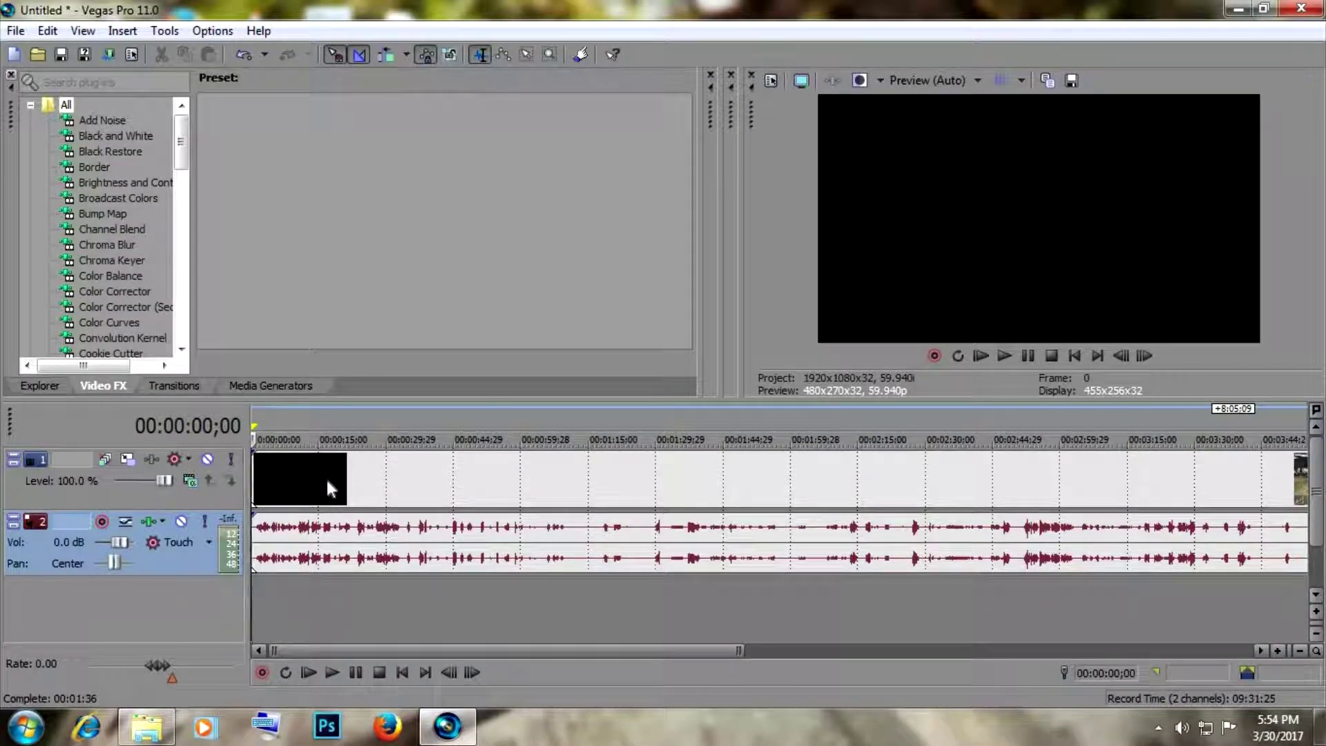
click(277, 480)
key(Delete)
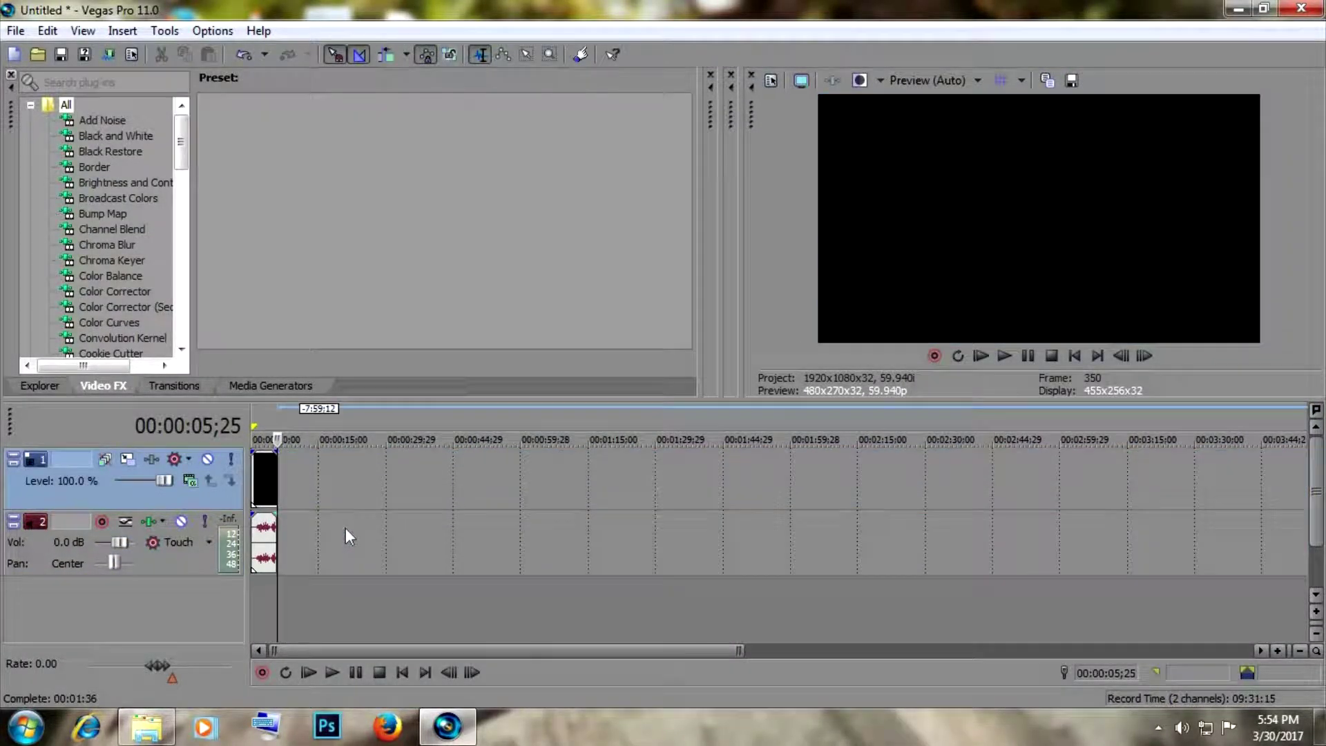
Step: Preview the shortened clip at 00:00:04;03
scroll(332, 518, up, 6)
click(315, 502)
click(312, 488)
click(394, 499)
click(399, 500)
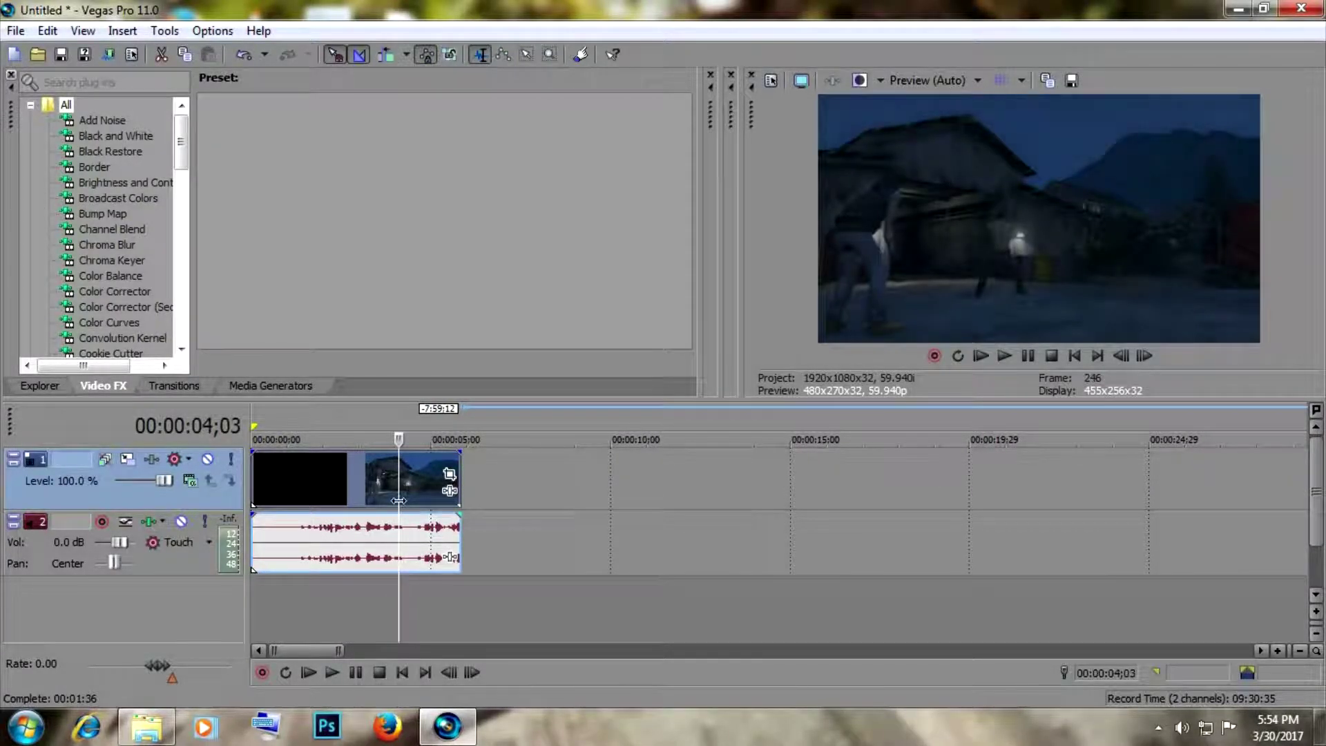
Step: Start rendering the project to a file and name the output Test
click(110, 55)
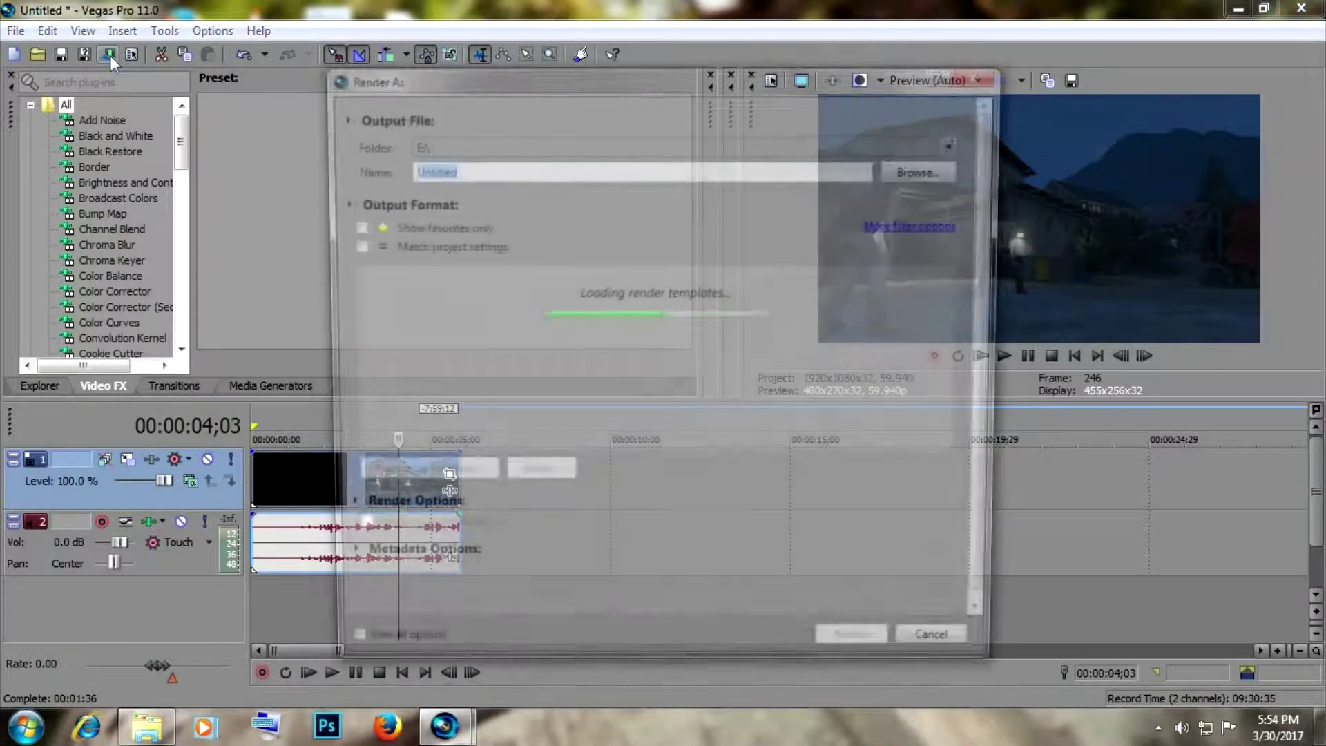
drag(494, 79, 519, 79)
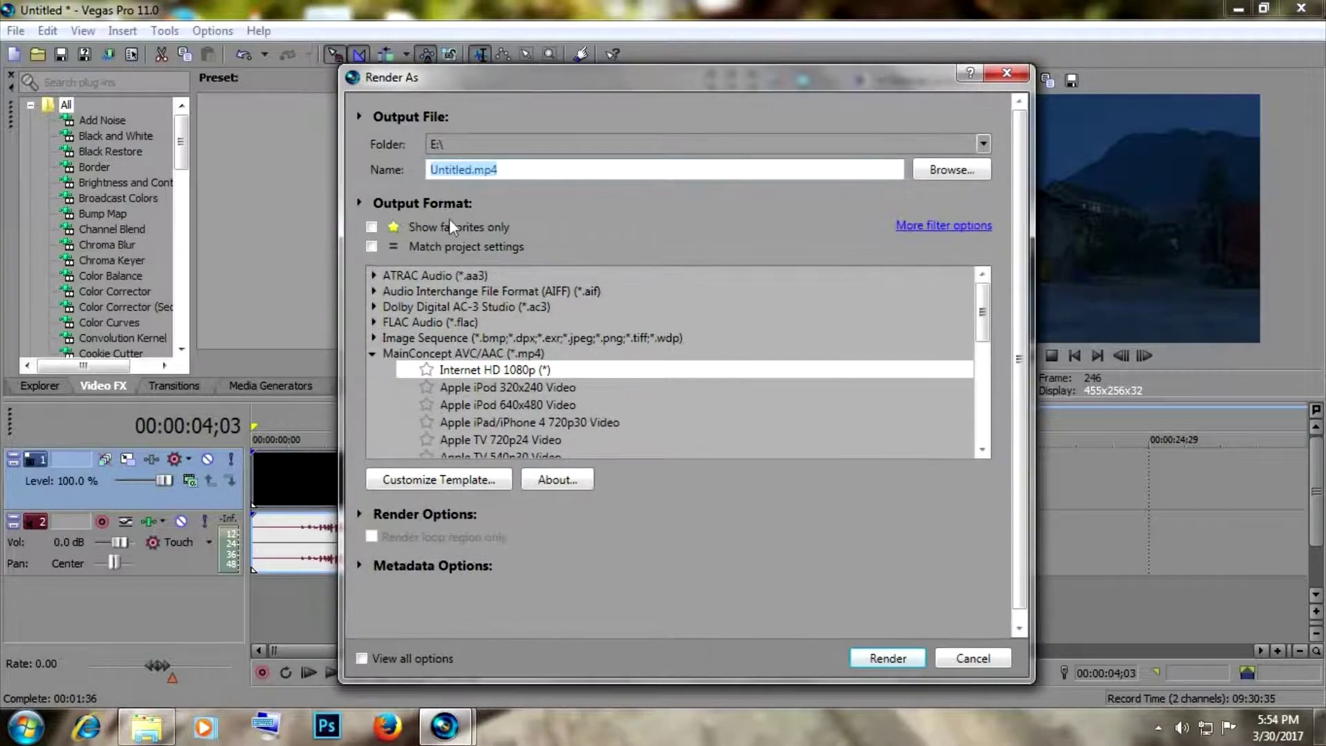
click(373, 352)
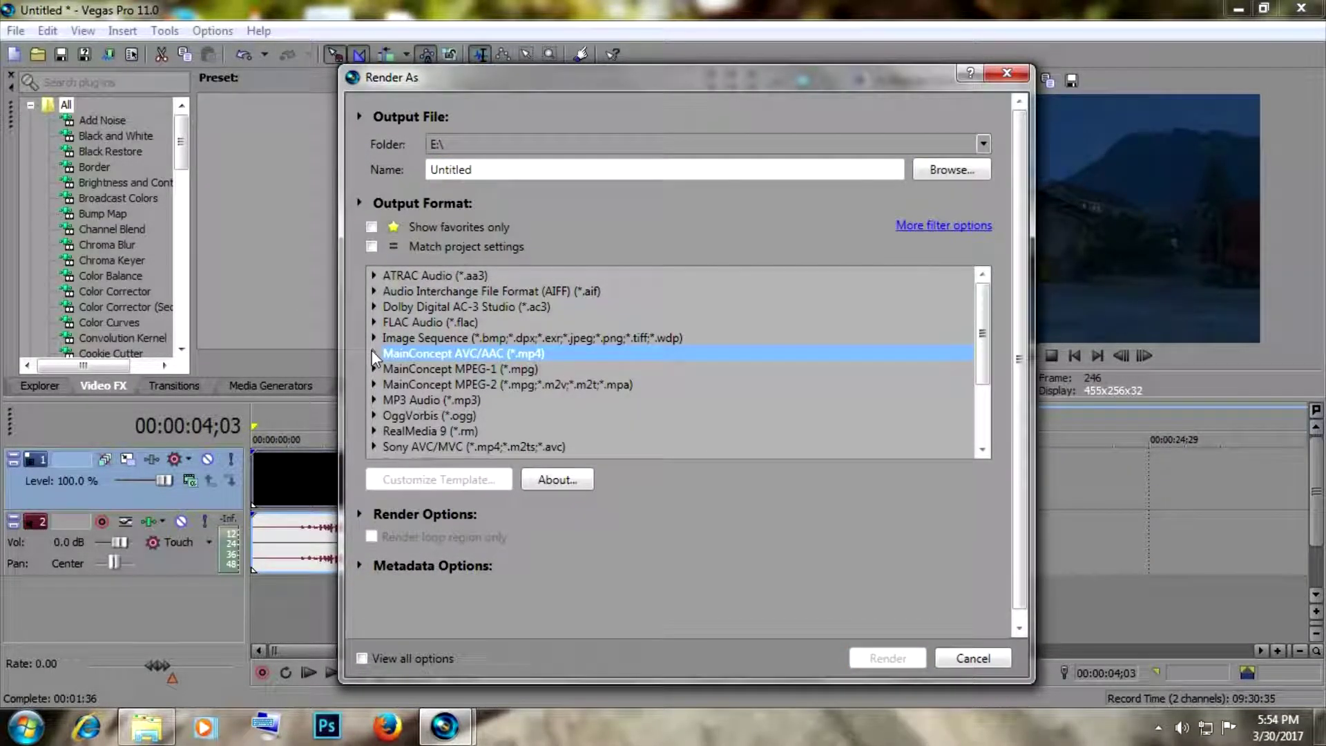
double_click(452, 170)
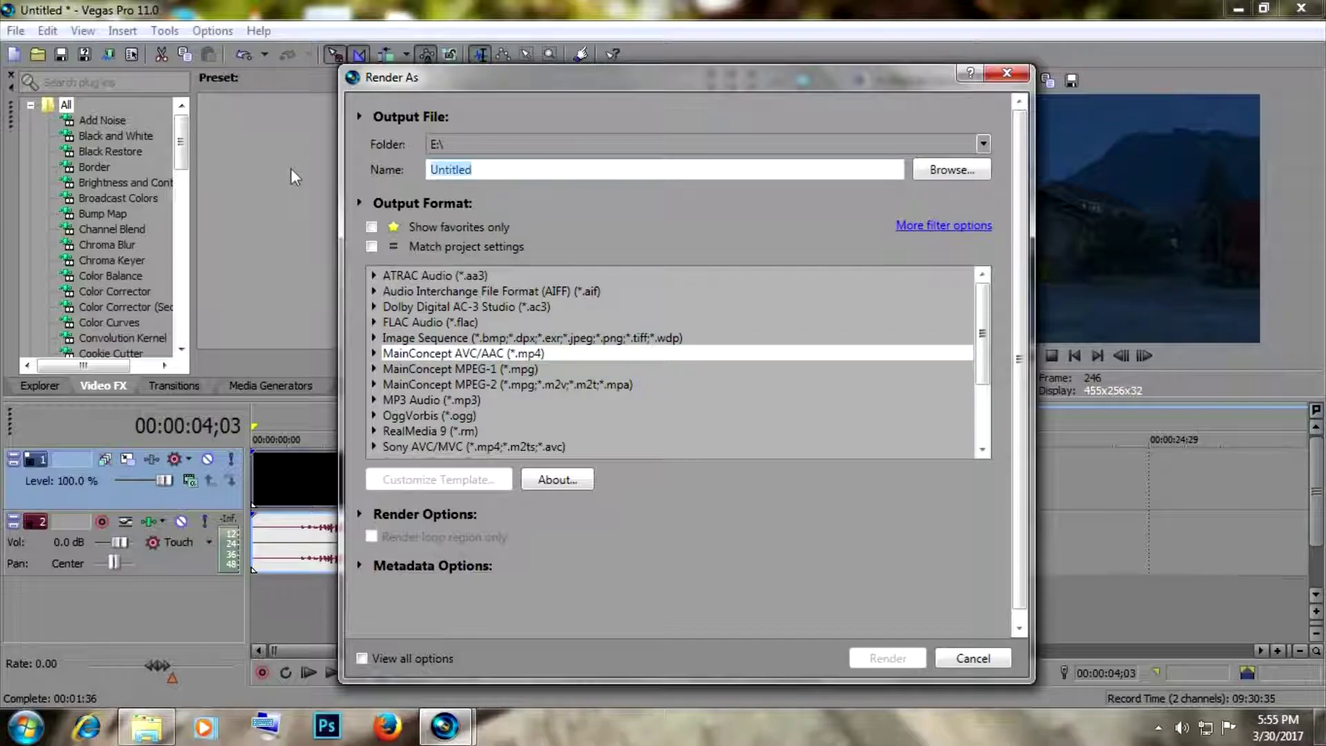
text(Test)
Step: Choose the Internet HD 1080p template under MainConcept AVC/AAC (*.mp4) as the output format
click(386, 354)
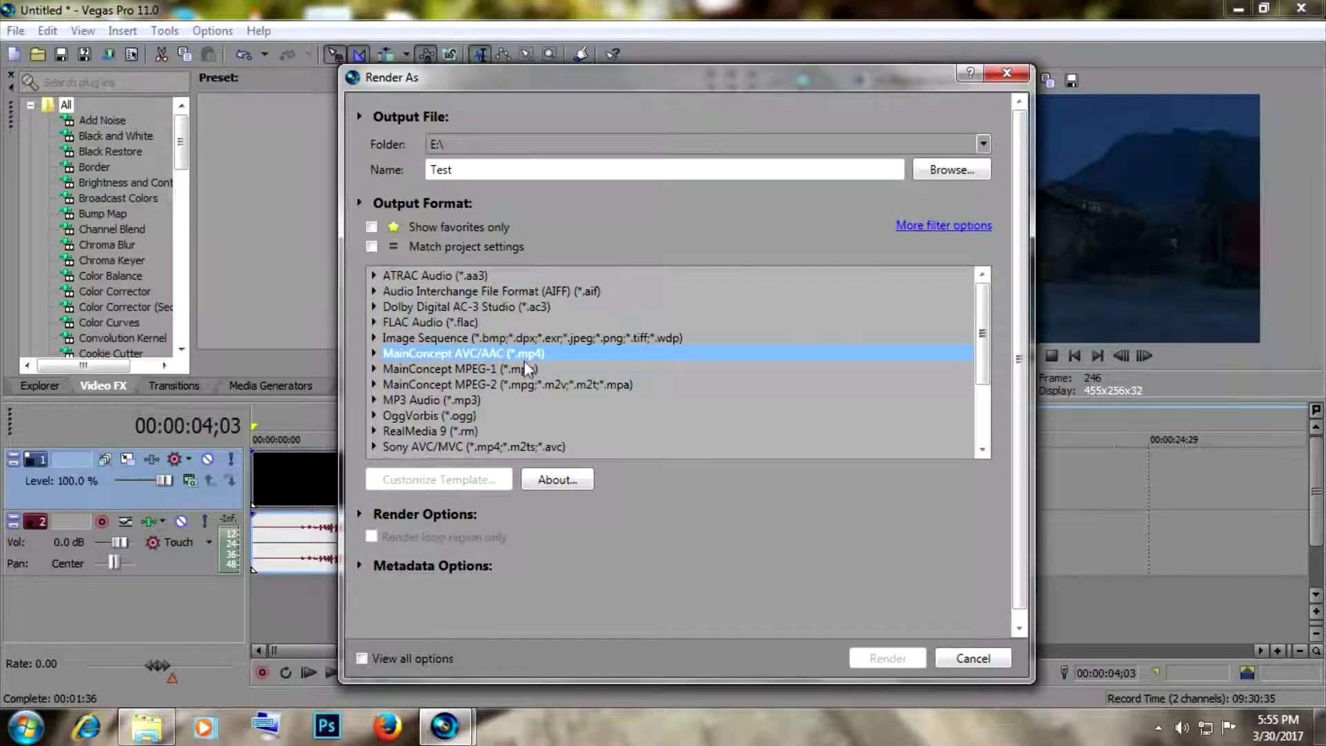
click(376, 354)
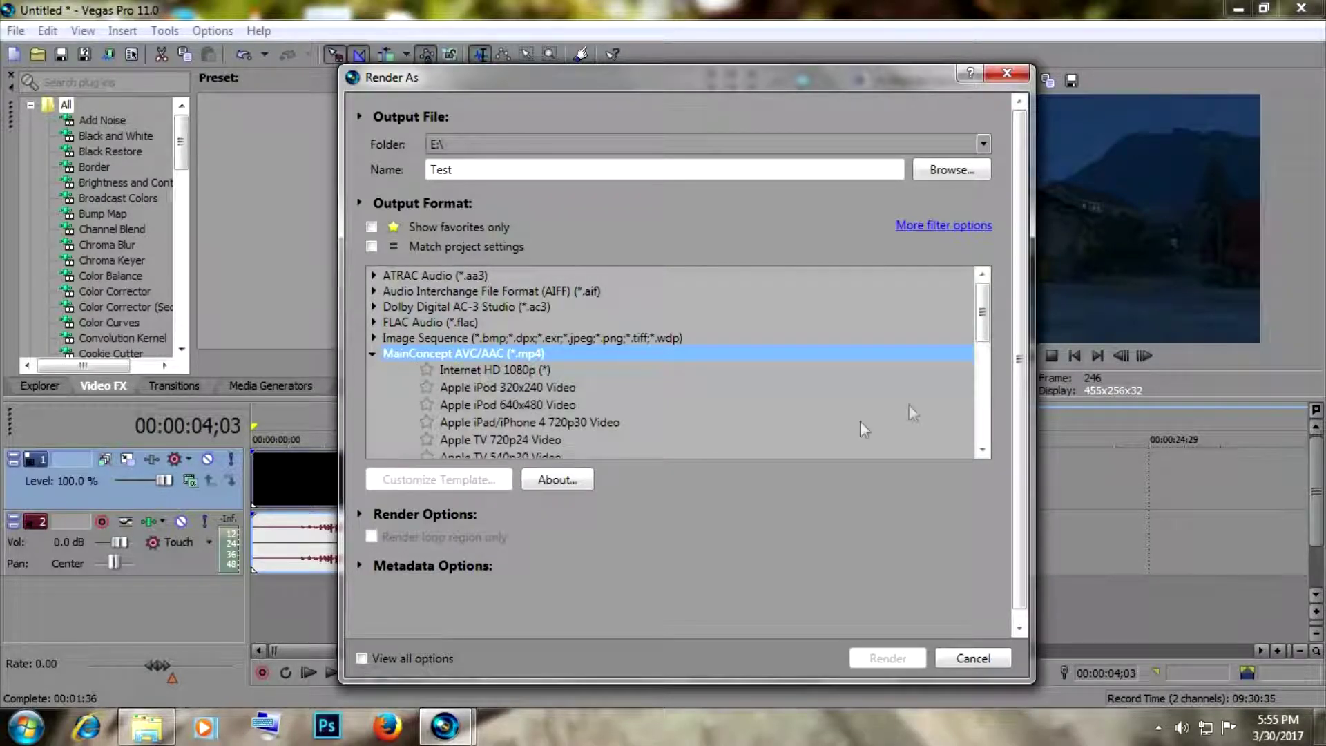
drag(982, 337, 981, 376)
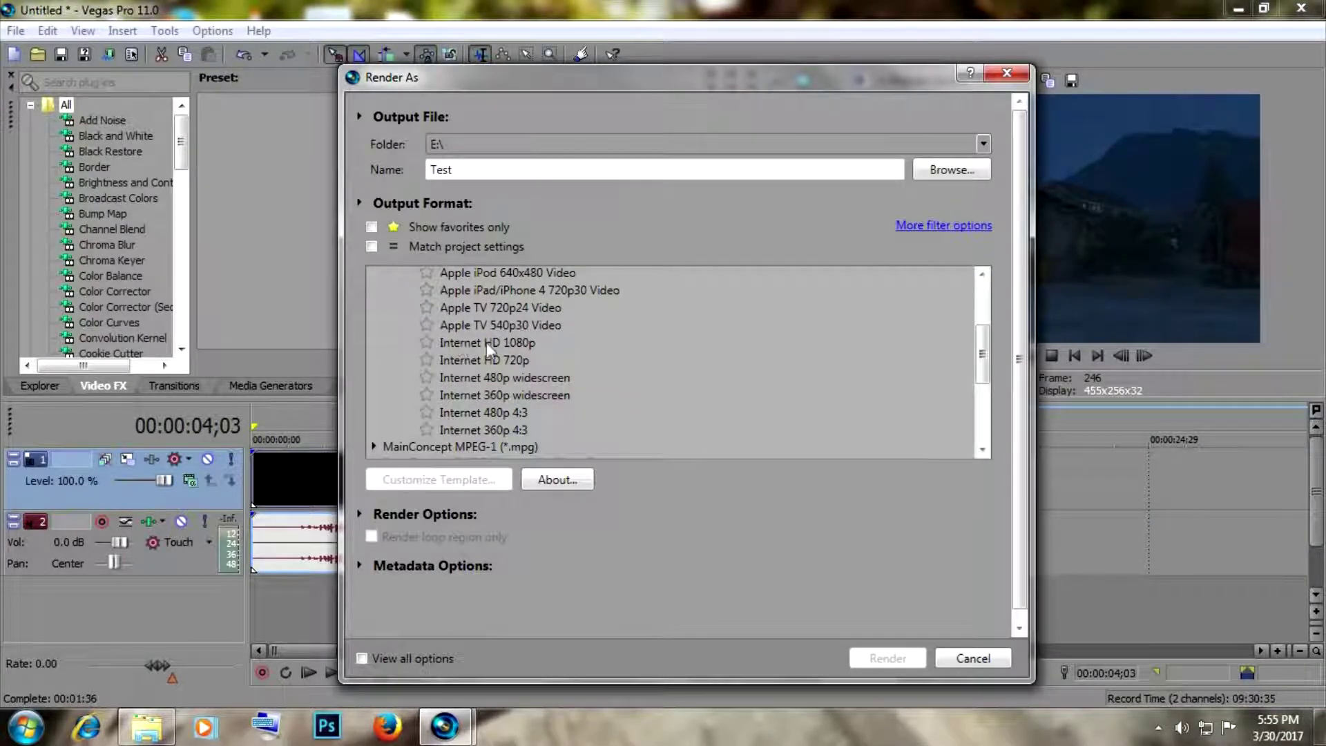
click(488, 342)
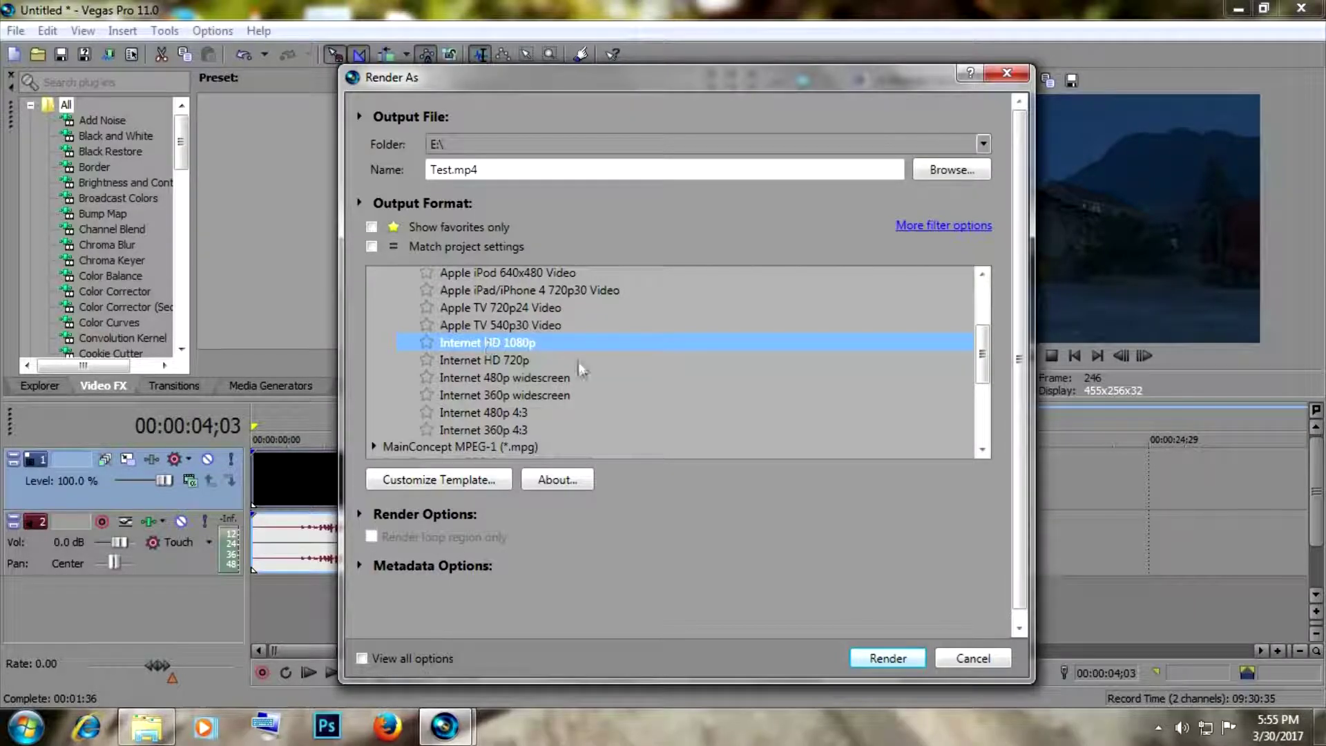
Step: Customize the Internet HD 1080p render template with a frame rate of 59.94
click(449, 482)
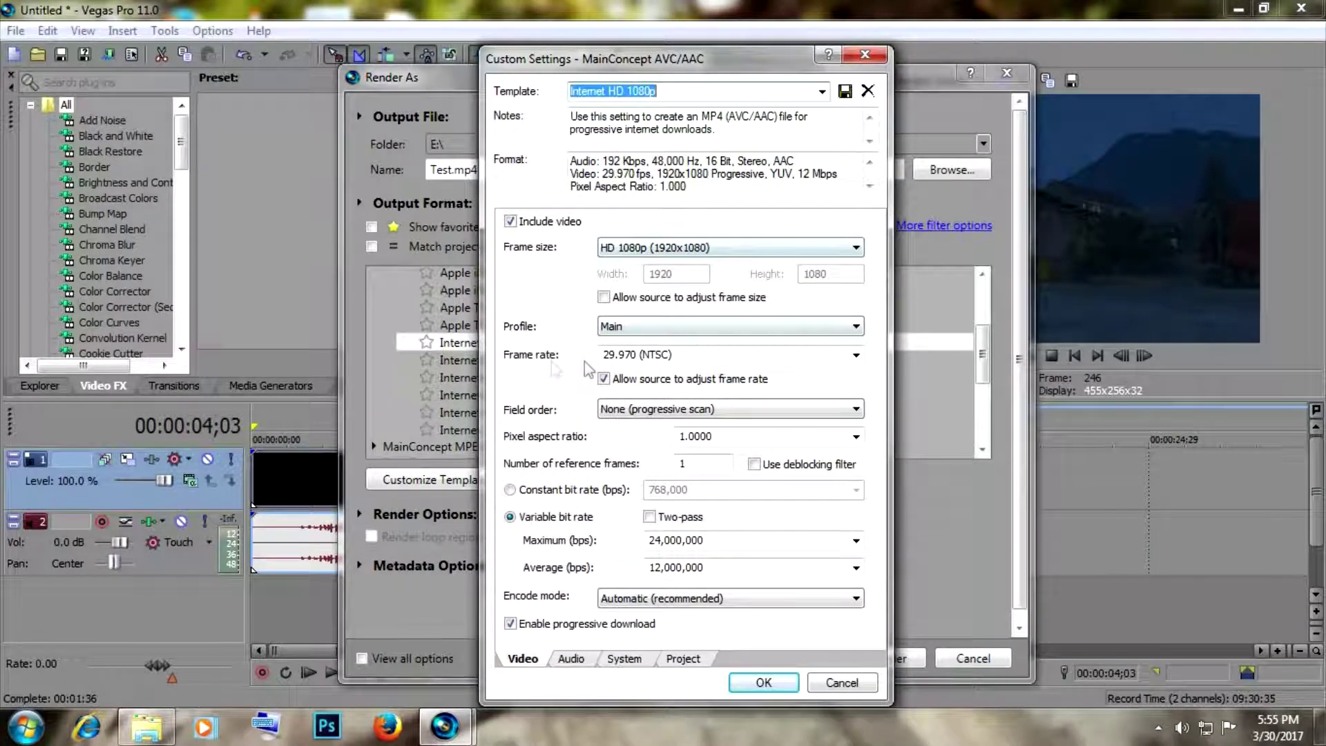
click(681, 355)
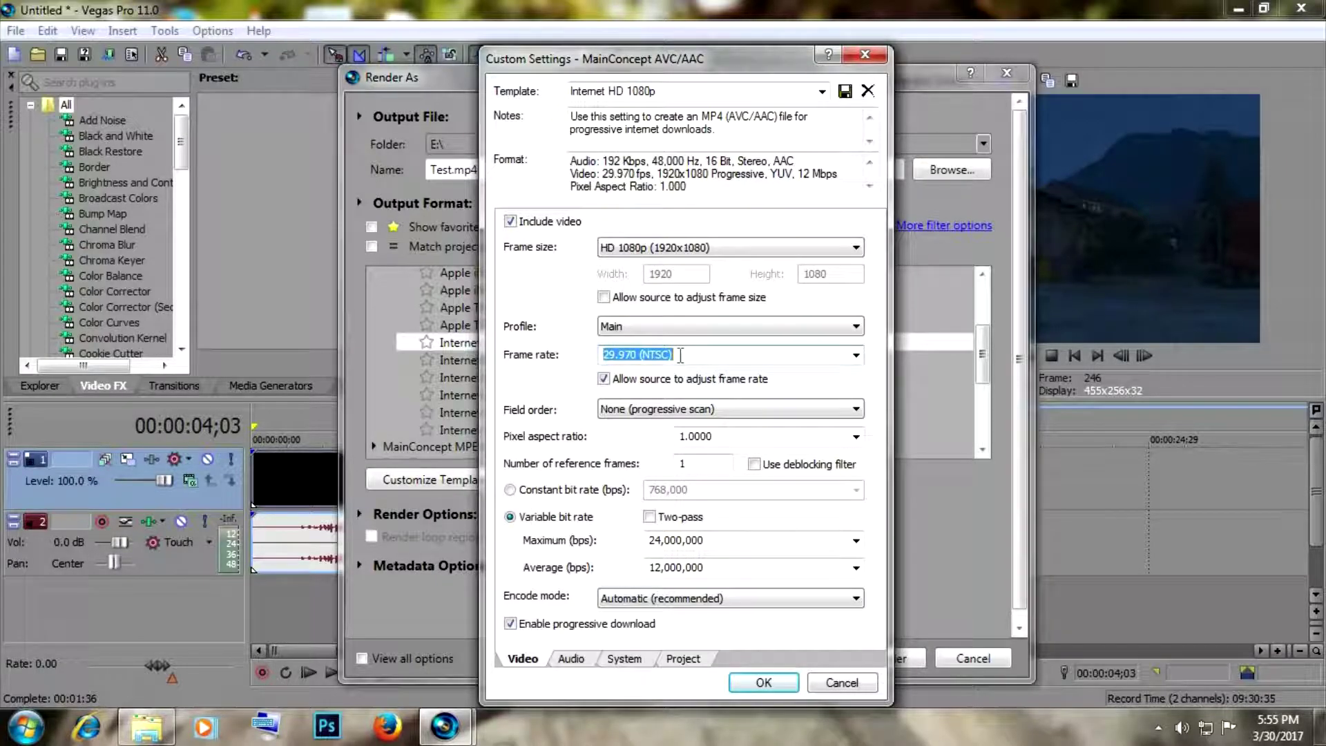
text(59.94)
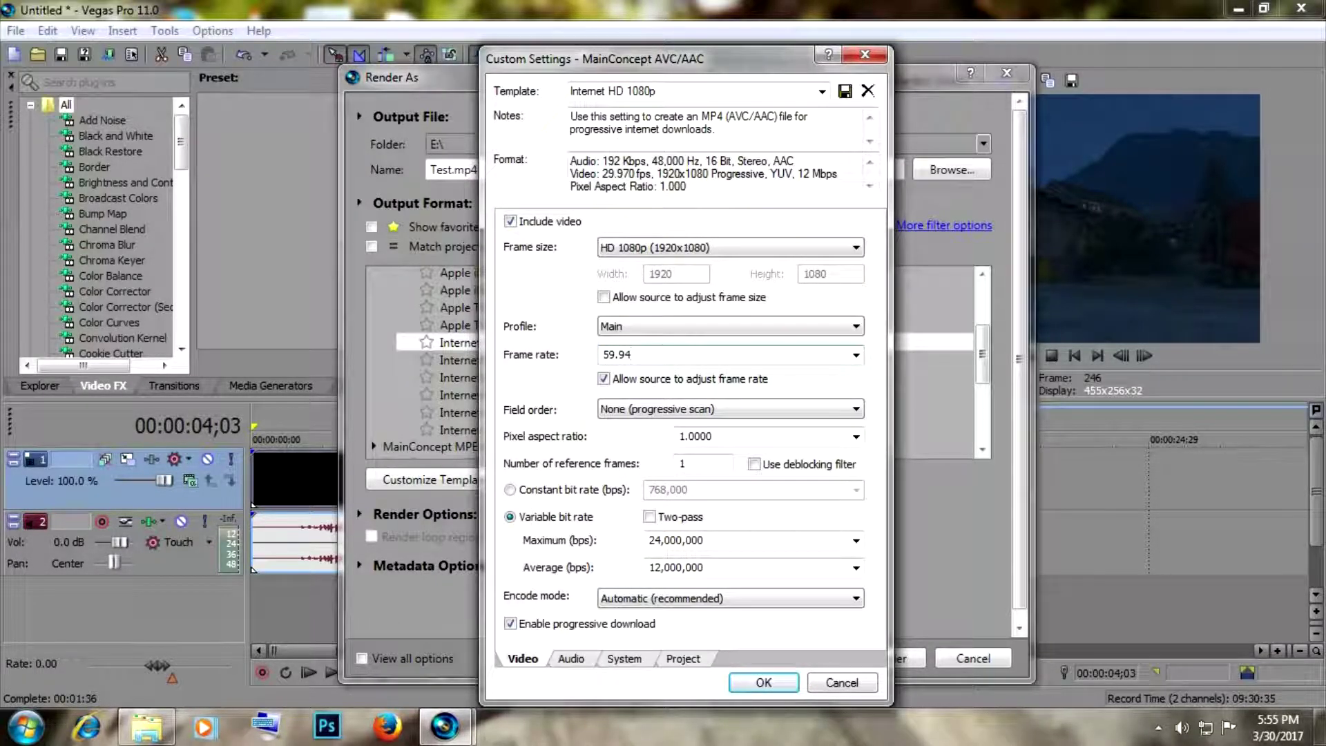
key(Return)
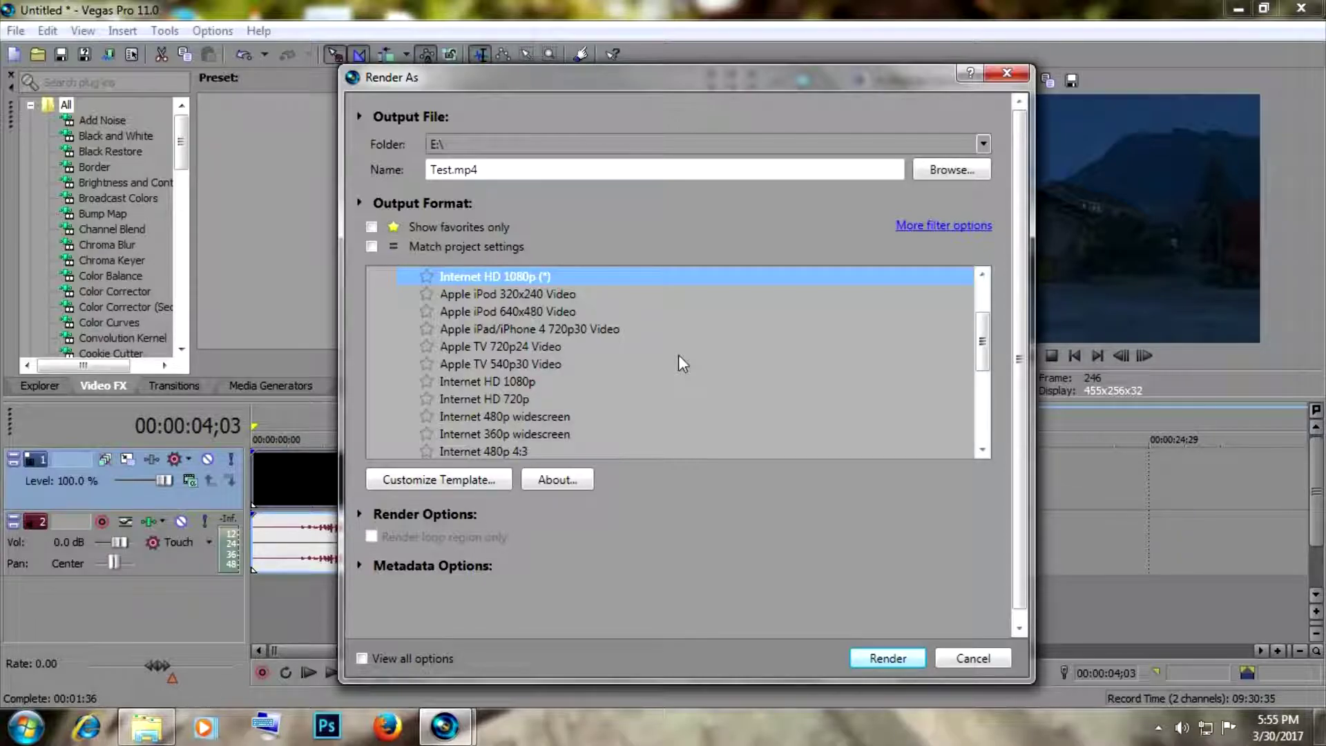
Step: Reopen the customized template's settings and re-enter 59.94 as its frame rate
click(441, 480)
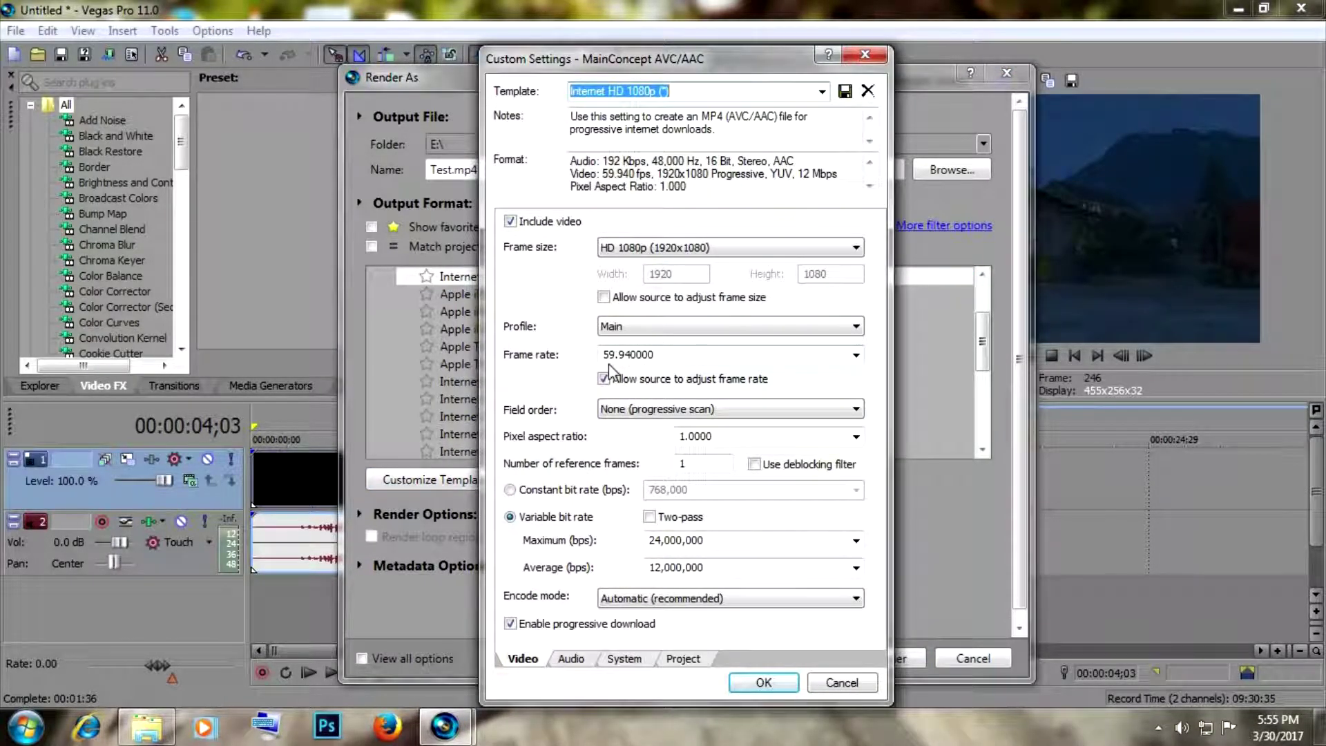
drag(652, 355, 553, 373)
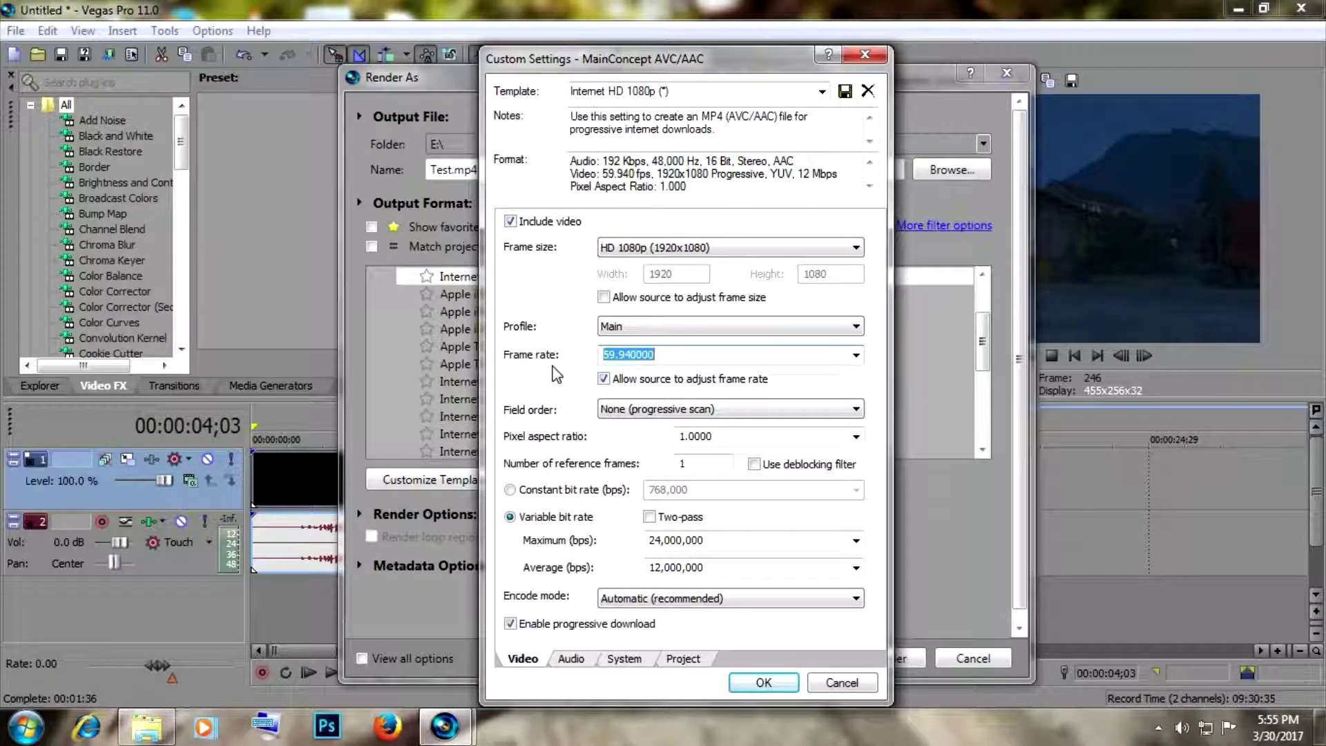
text(59,94)
key(Return)
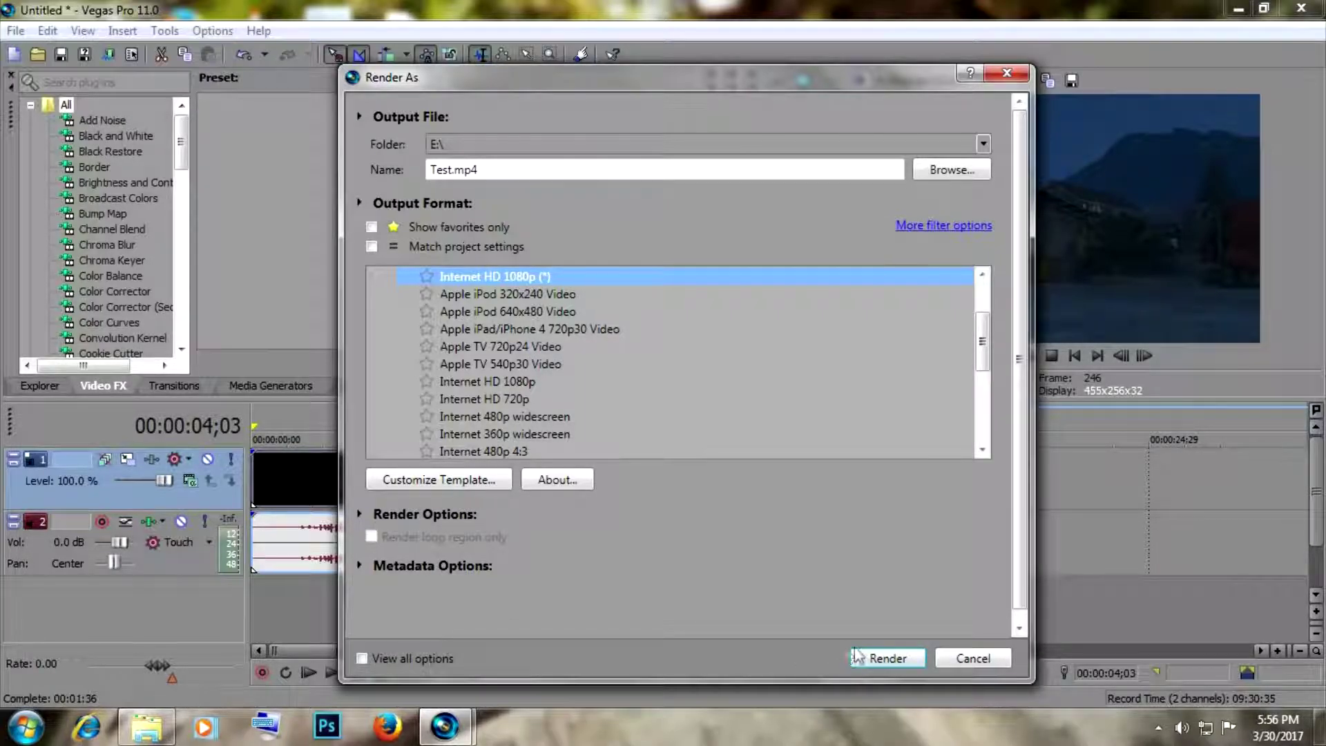
Step: Render Test.mp4 and open its output folder in a maximized File Explorer window
click(893, 667)
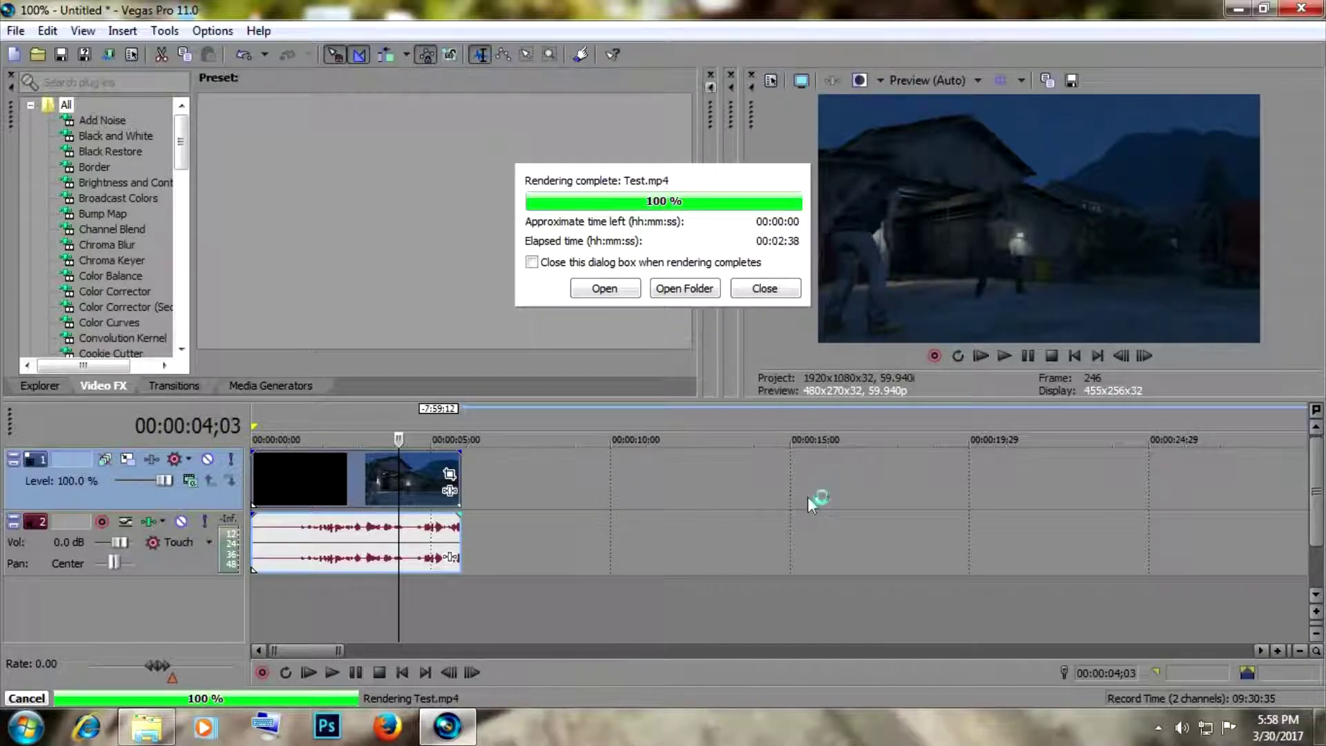
click(685, 290)
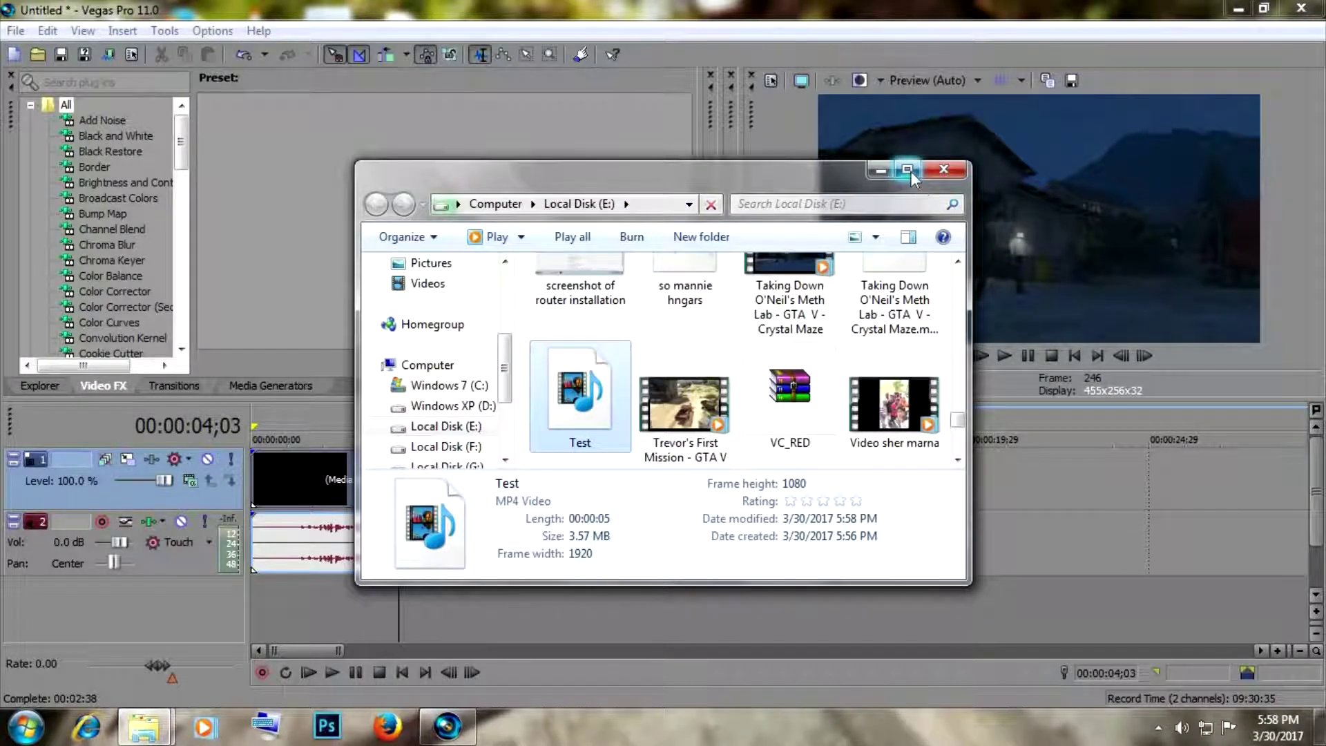
click(908, 170)
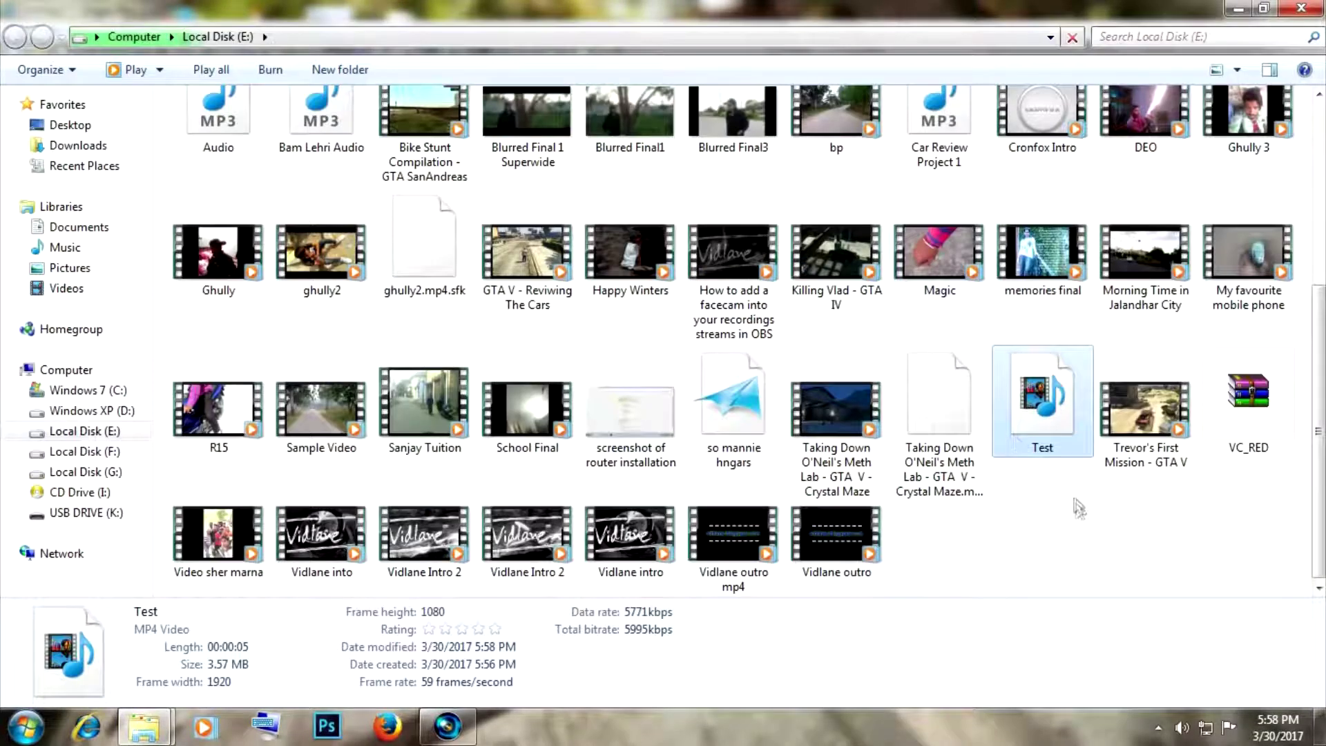
Step: Examine the frame rate in the detailed properties of the rendered Test video
right_click(1048, 434)
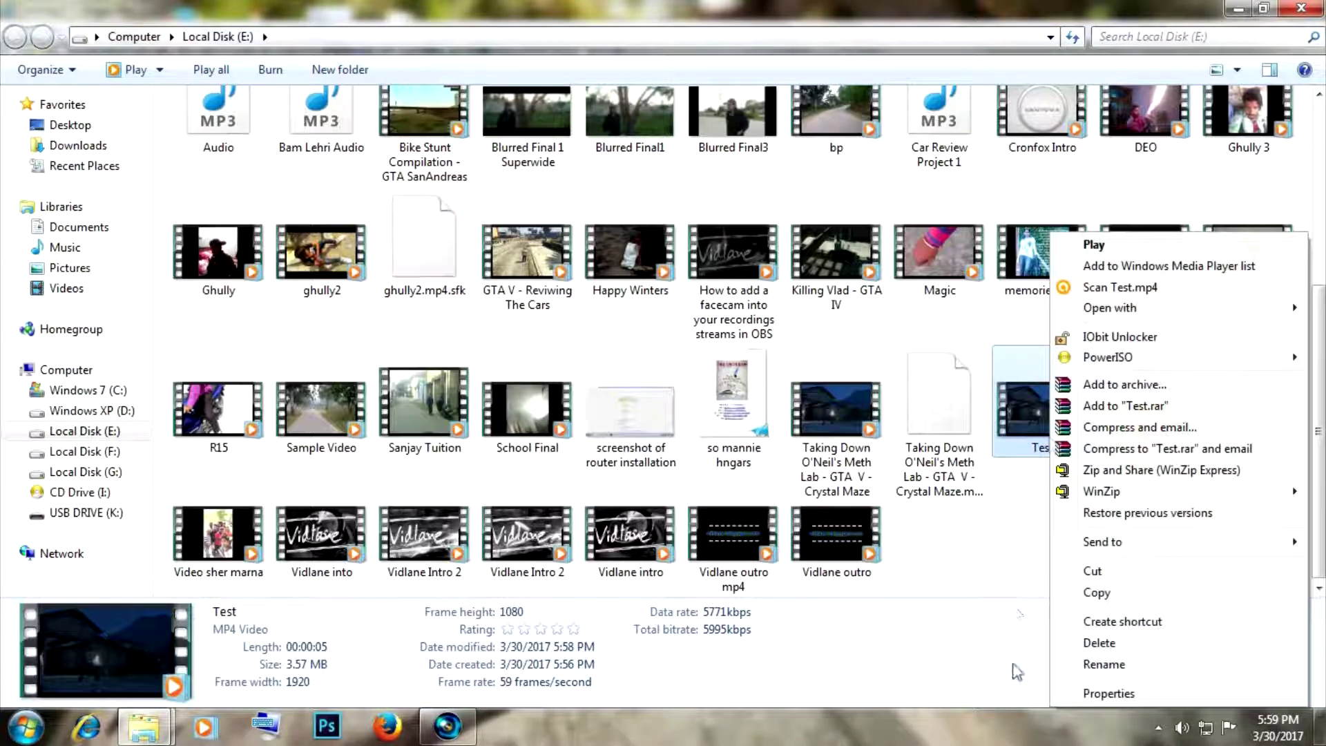
click(1117, 695)
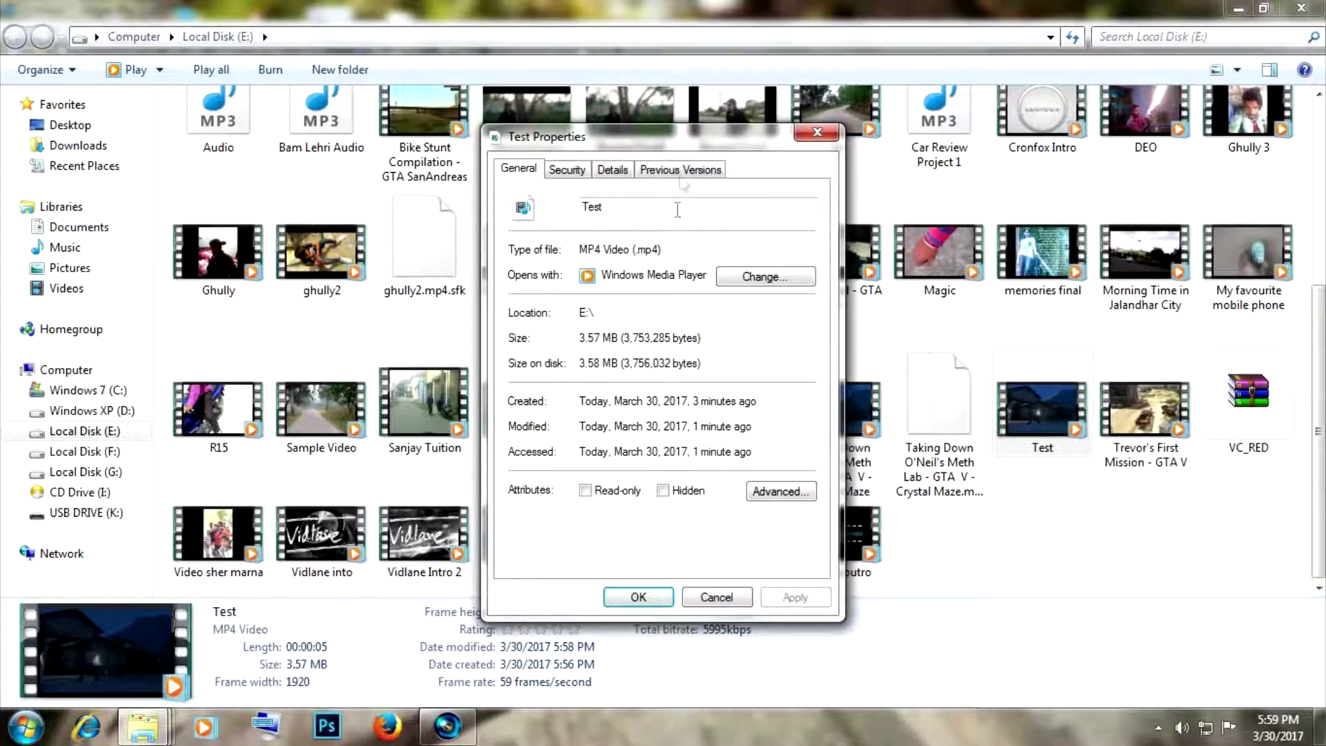
drag(698, 138, 1072, 209)
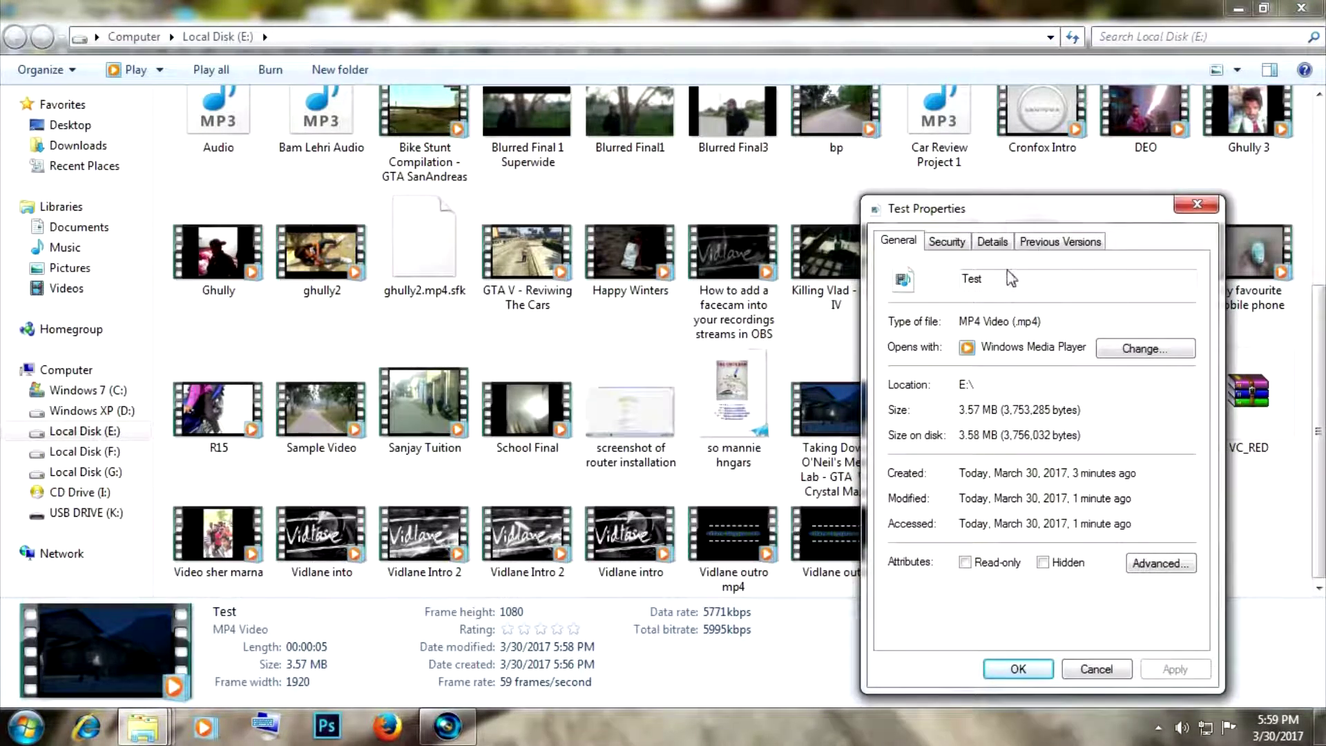
click(993, 242)
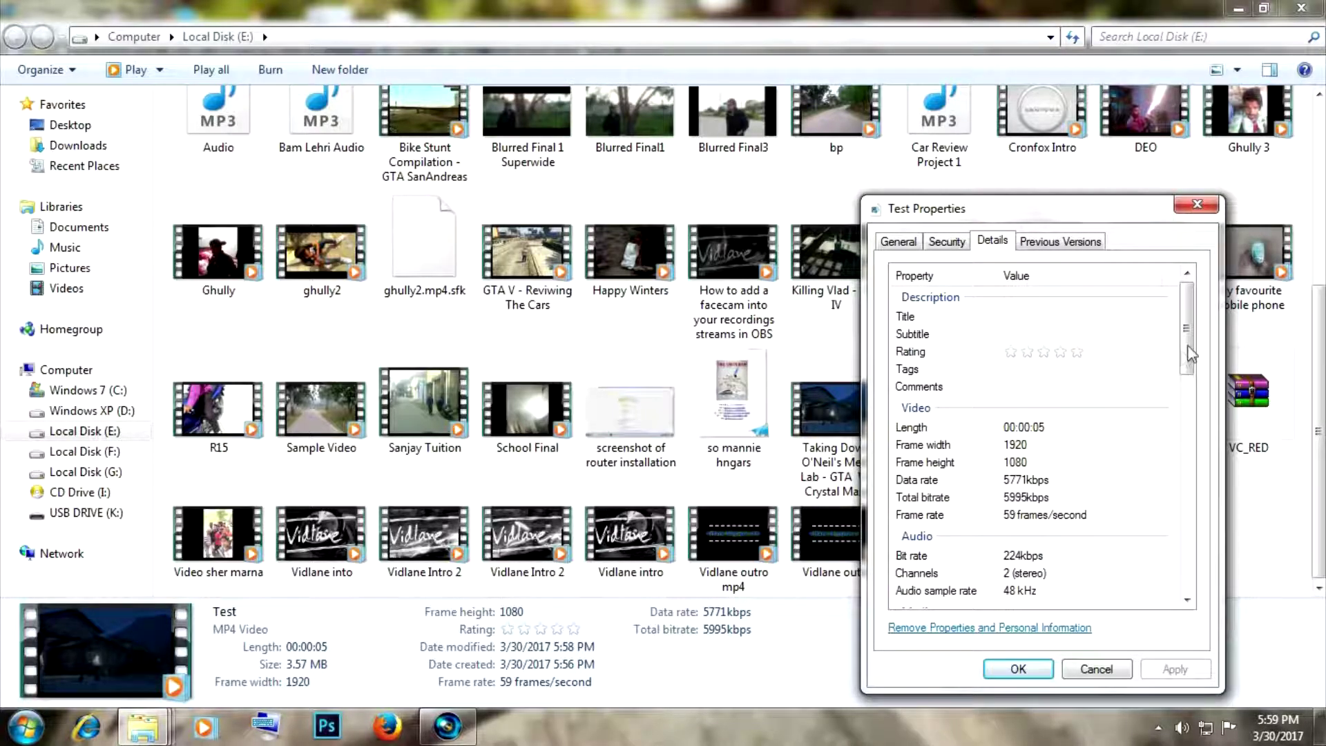
scroll(1050, 413, down, 2)
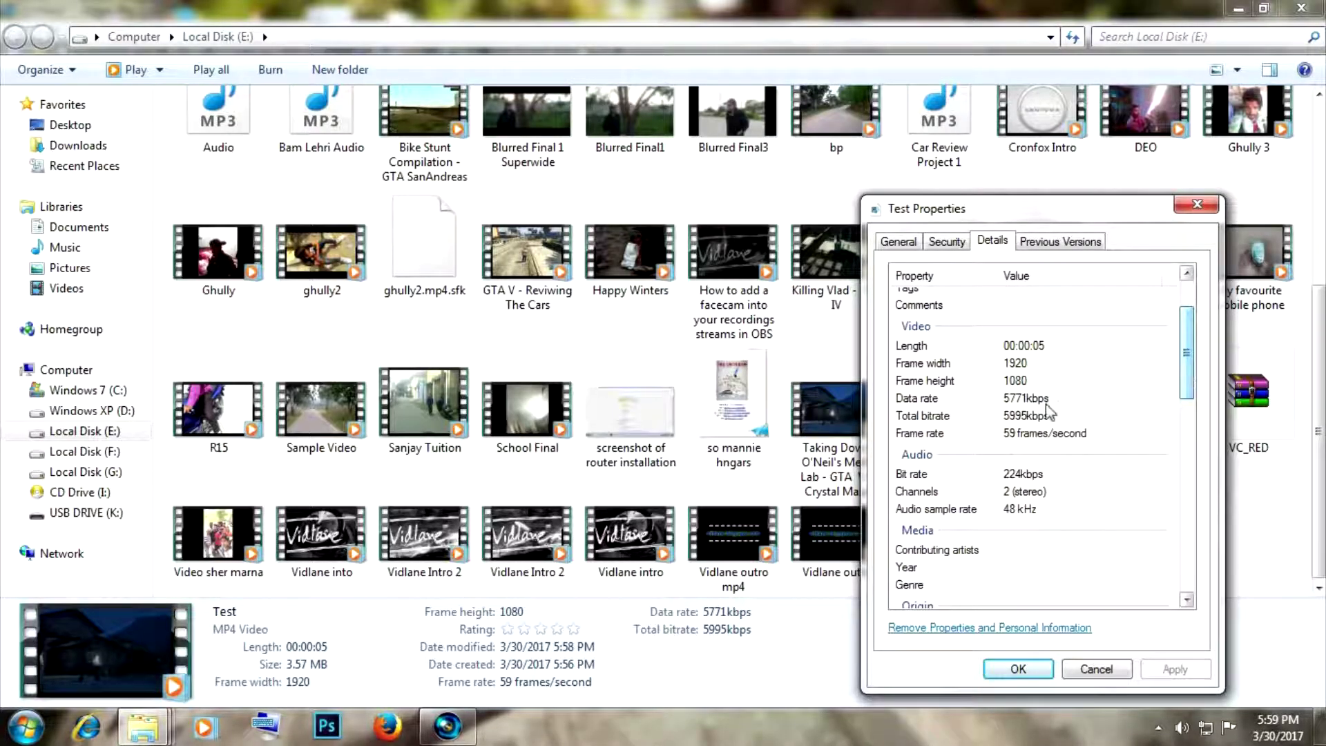
click(1018, 436)
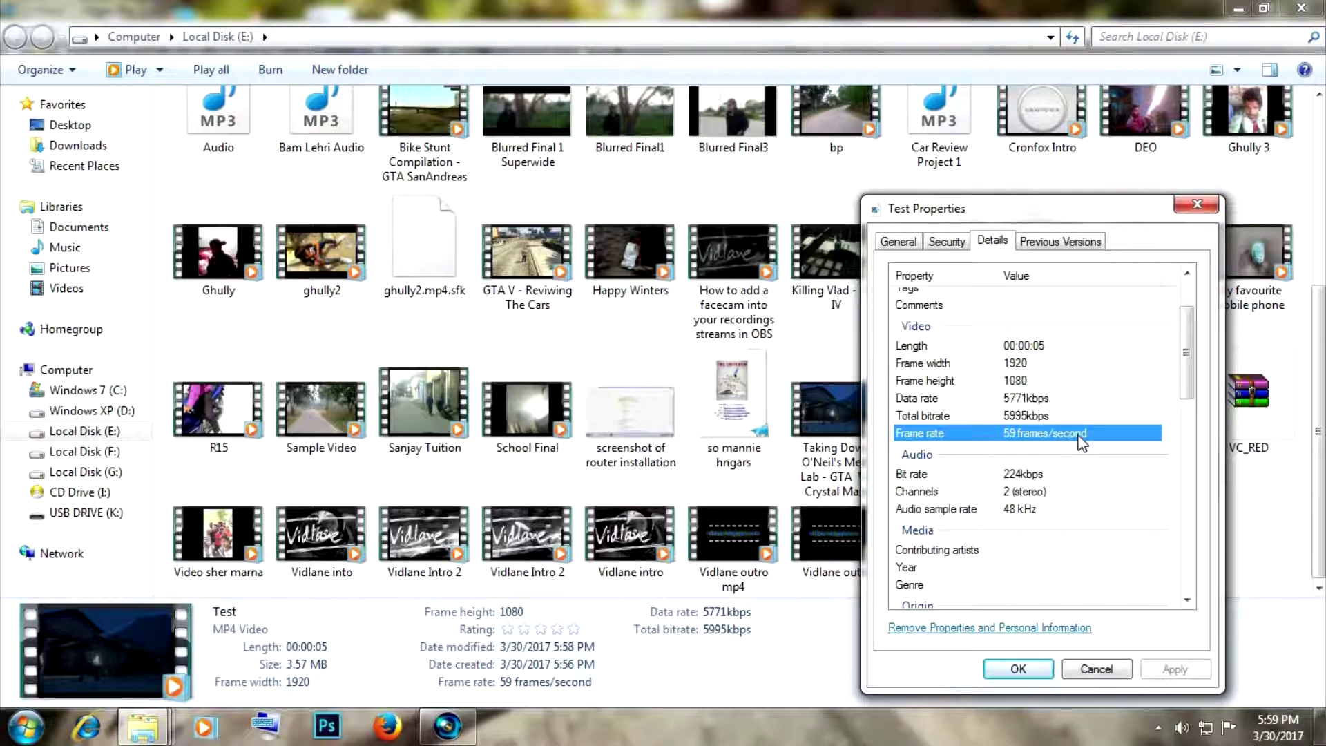